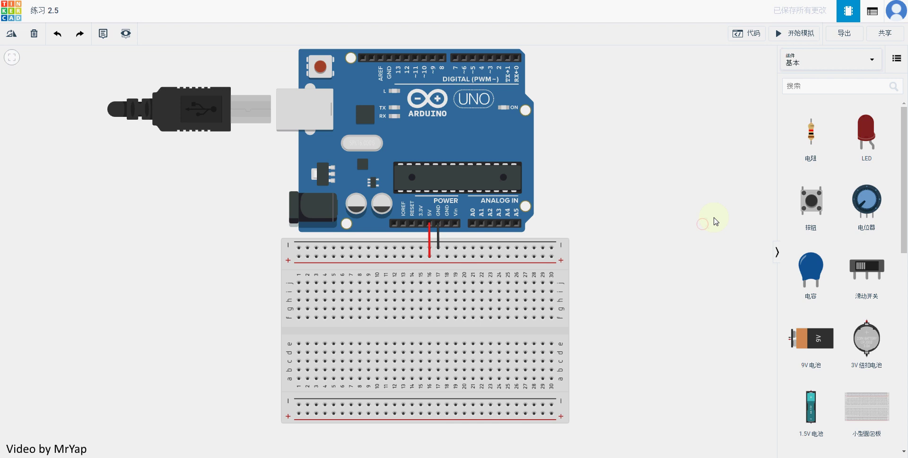
- Add a 200 Ω resistor and place it between the breadboard's positive rail and column 30
mouse_move(668, 218)
left_mouse_down()
mouse_move(692, 219)
mouse_move(685, 223)
left_mouse_up()
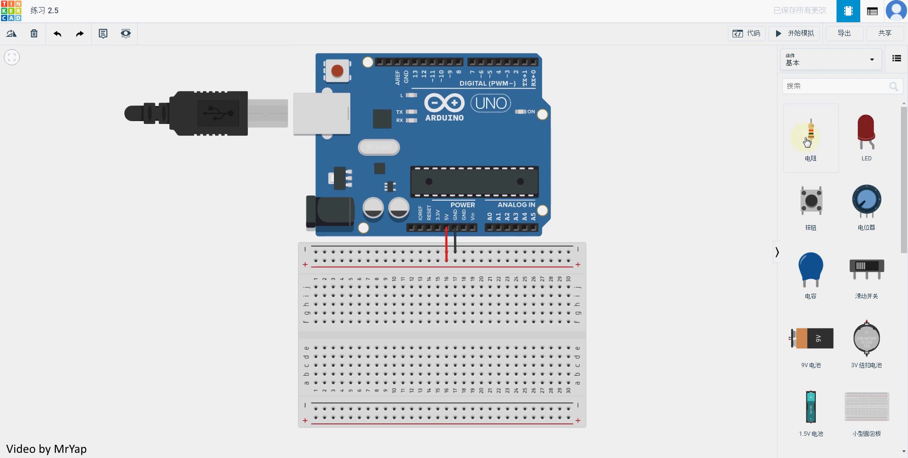
left_click_drag(811, 134, 613, 203)
double_click(706, 99)
type("200")
left_click(758, 96)
left_click(754, 138)
left_click(719, 195)
left_click_drag(614, 205, 570, 284)
left_click(606, 274)
- Place a pushbutton across the breadboard's centre gap at columns 28 and 30 and a green LED in columns 27 and 28 above it
left_click_drag(809, 207, 561, 341)
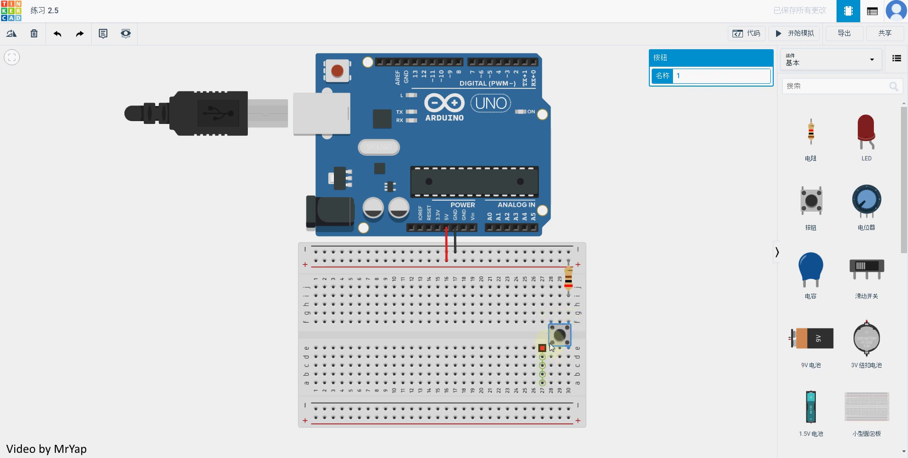
left_click_drag(871, 115, 547, 312)
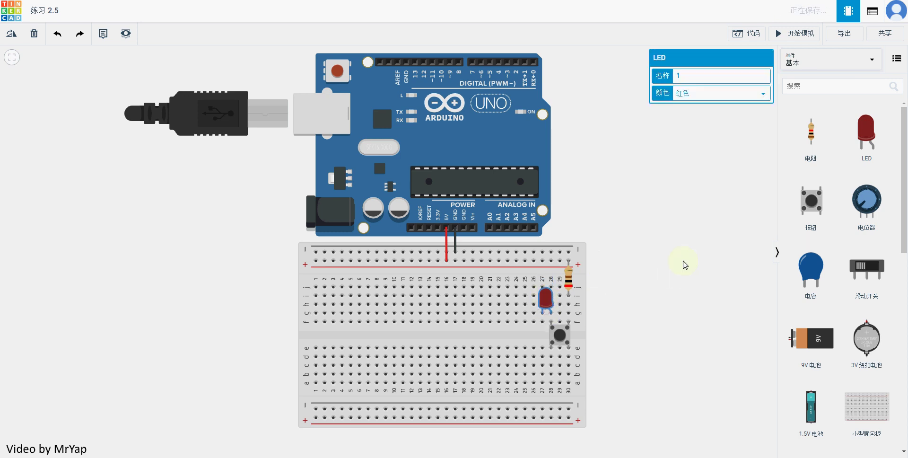
left_click(703, 96)
left_click(683, 104)
- Connect the green LED's leg in column 27 to the negative rail with a black wire
left_click(543, 309)
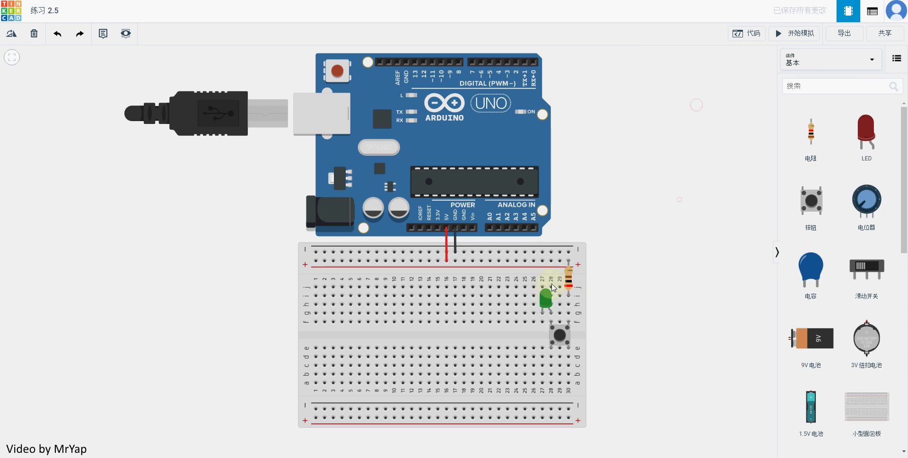
left_click(543, 253)
left_click(740, 76)
left_click(728, 88)
- Run the simulation, operate the pushbutton to test the green LED, and stop the simulation
left_click(795, 34)
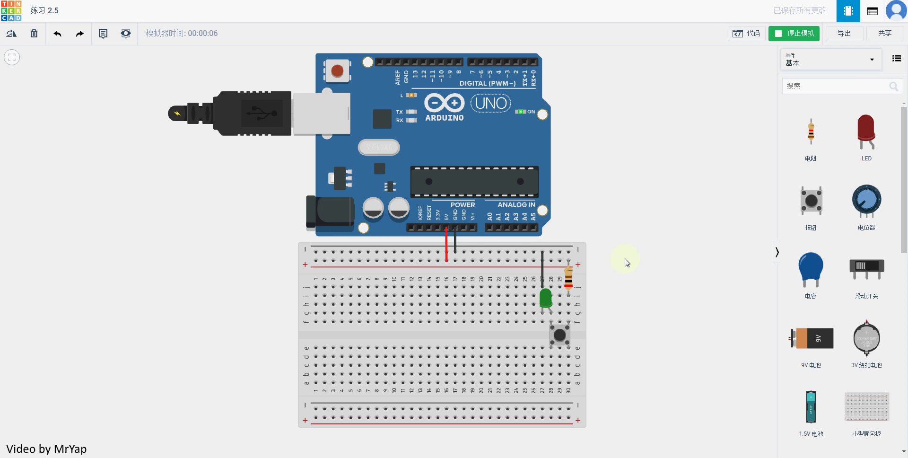
left_click(559, 338)
left_click(559, 338)
left_click(646, 297)
left_click(793, 34)
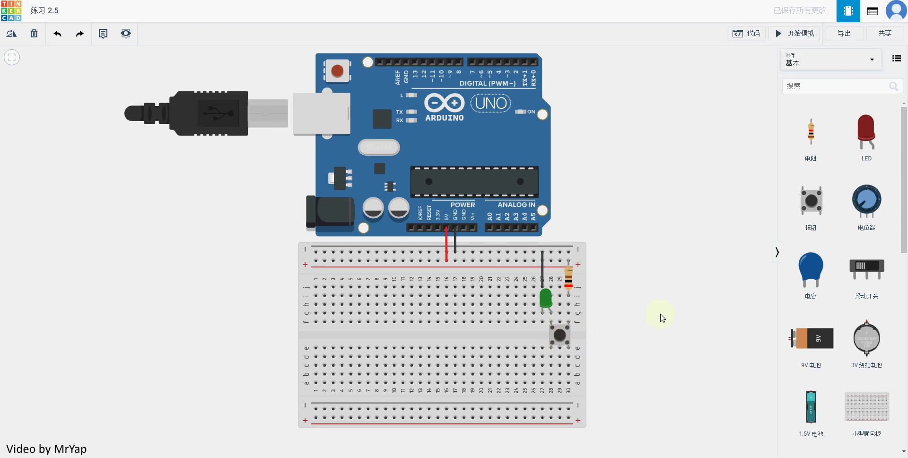
- Place a yellow LED in columns 27 and 28 of the breadboard's lower half, below the pushbutton
left_click_drag(866, 135, 551, 379)
left_click(739, 93)
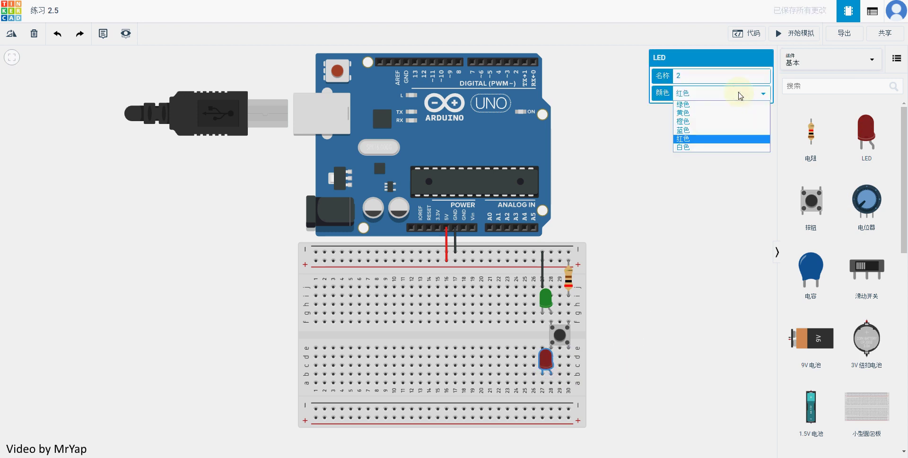
left_click(723, 113)
left_click(674, 245)
- Join the lower and upper halves of column 27 with a yellow wire across the centre gap
left_click(541, 347)
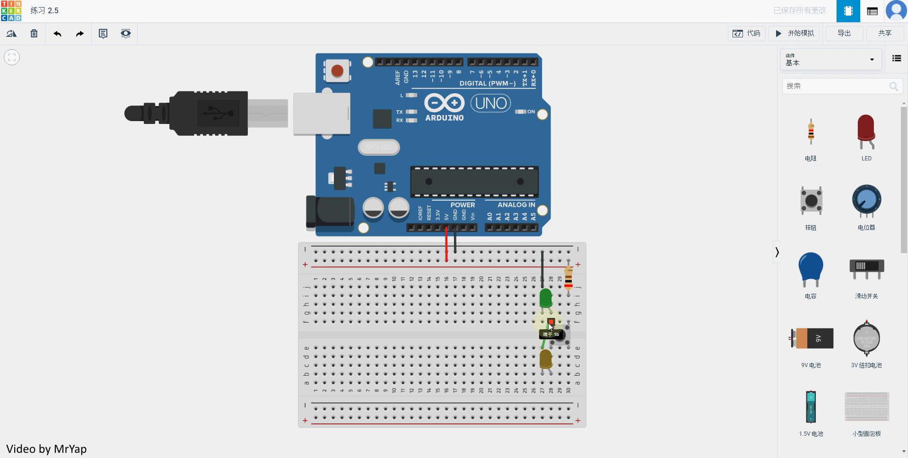
left_click(542, 322)
left_click(733, 76)
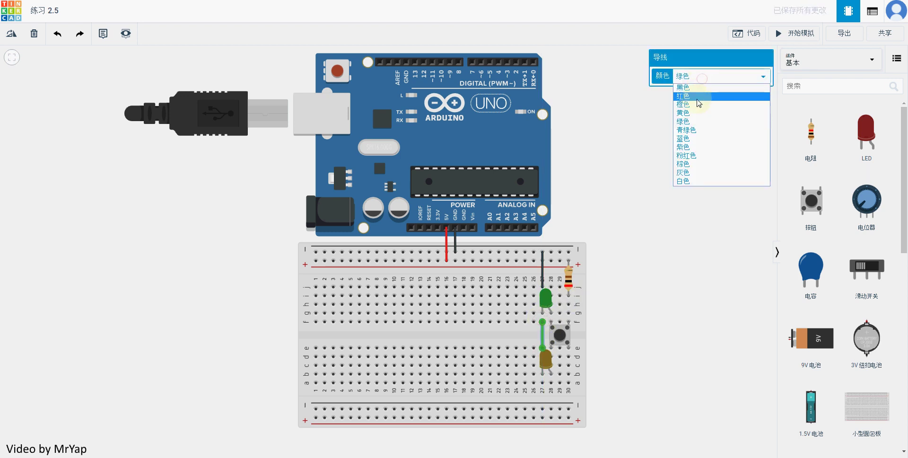
left_click(683, 113)
- Run the simulation and operate the pushbutton repeatedly to check the green and yellow LEDs
left_click(796, 33)
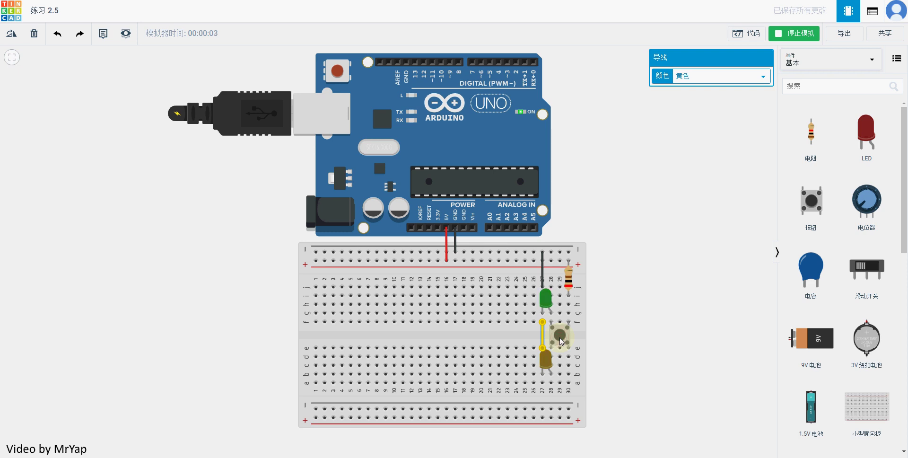
left_click(633, 333)
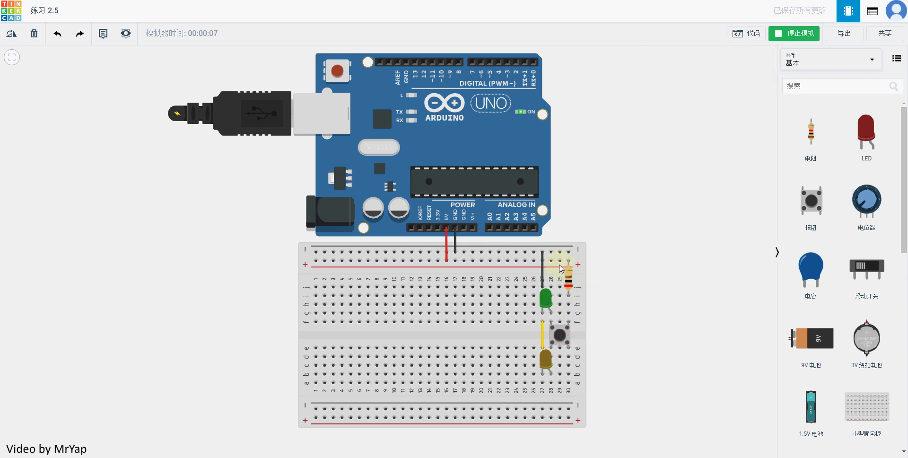
left_click(562, 336)
left_click(558, 338)
left_click(562, 334)
left_click(692, 295)
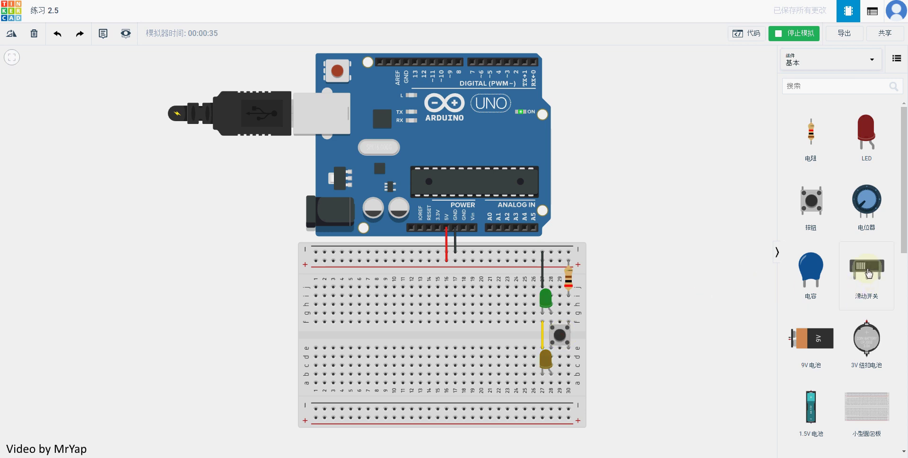
- Place a slide switch in columns 14 to 16 and a copy of the 200 Ω resistor between the positive rail and column 15
left_click_drag(869, 273, 437, 321)
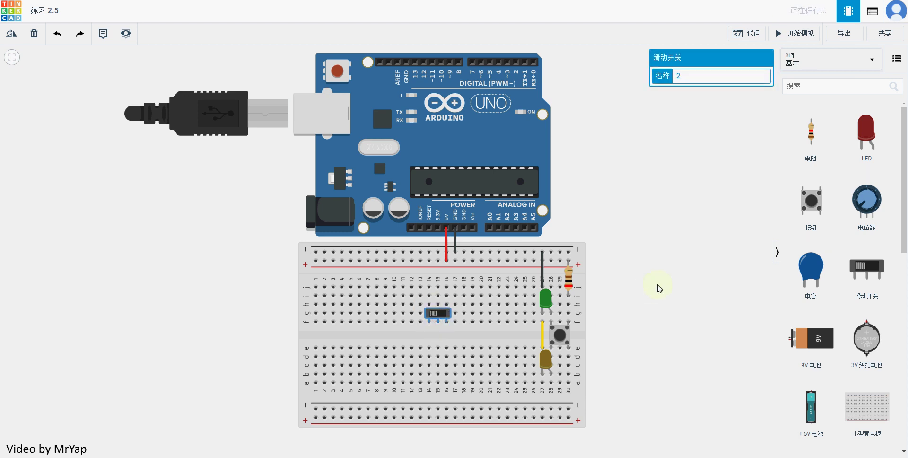
left_click(680, 284)
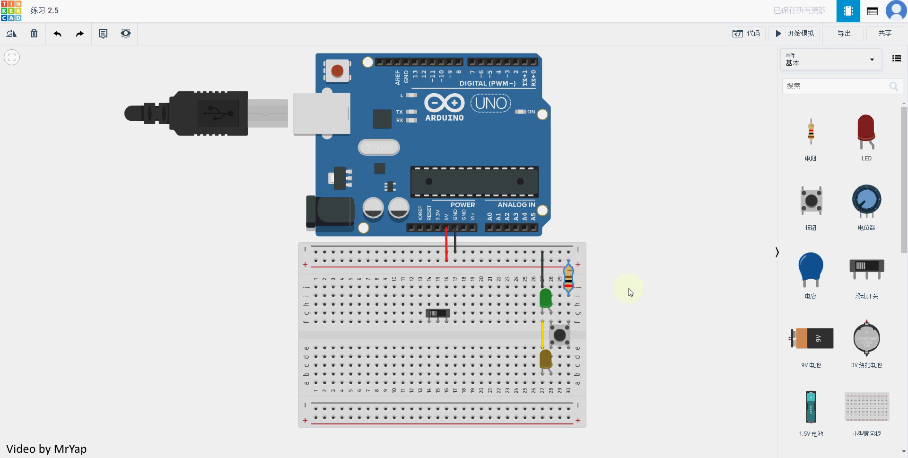
key("ctrl+v")
left_click(439, 280)
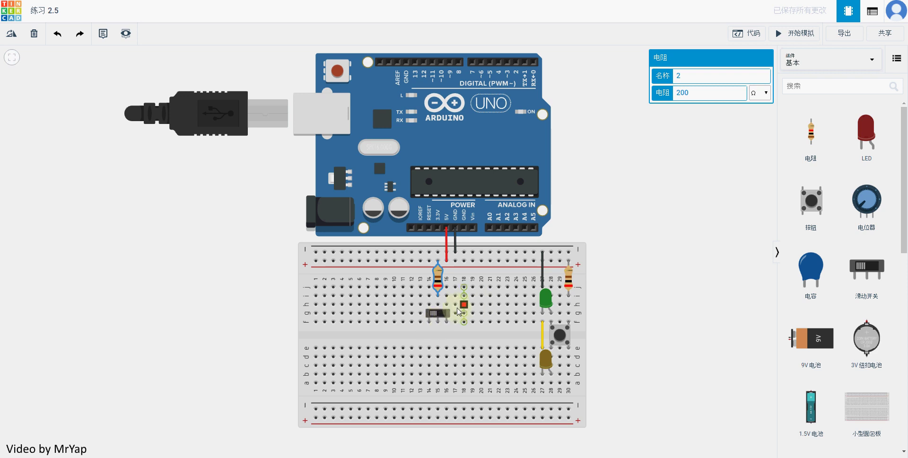
left_click(702, 234)
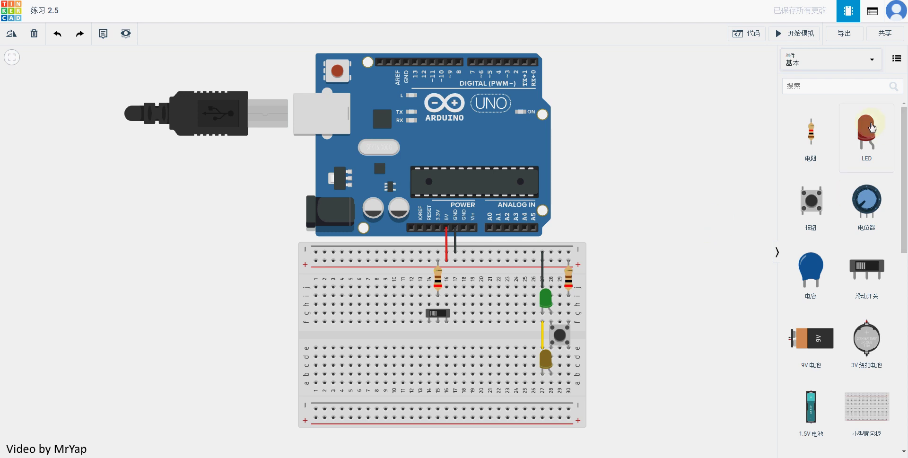
- Place an orange LED in columns 13 and 14, just above the slide switch
left_click_drag(867, 127, 427, 304)
left_click(719, 91)
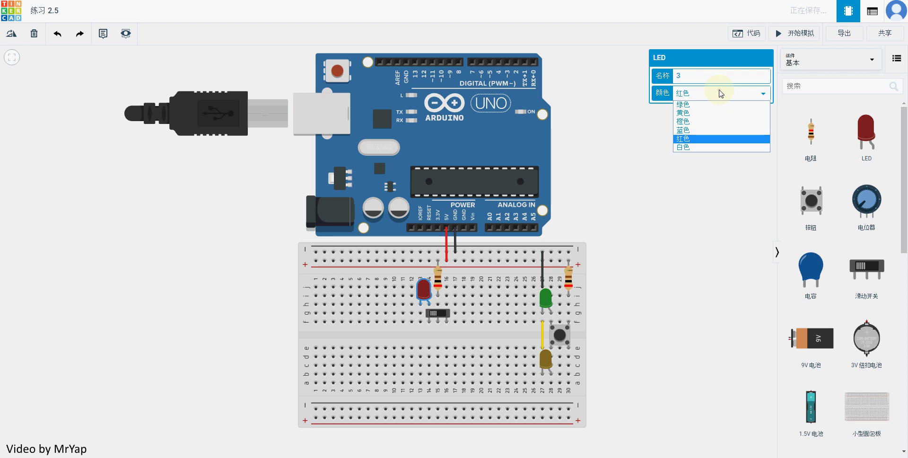
left_click(709, 113)
left_click(682, 189)
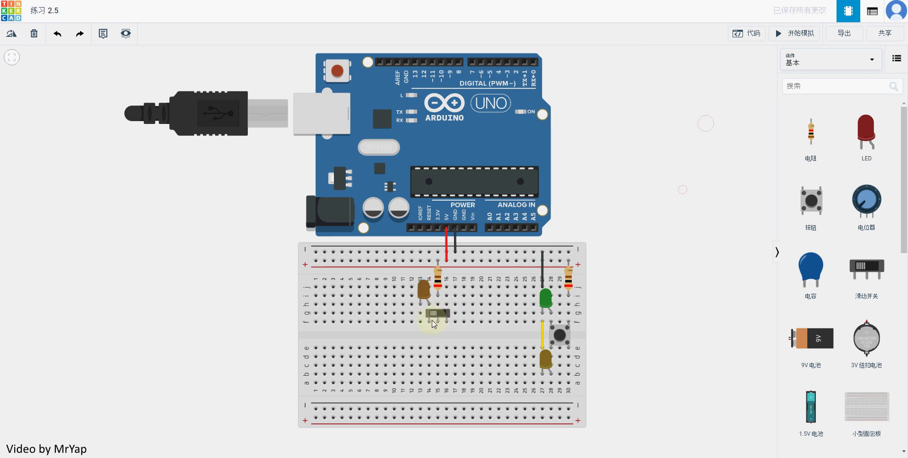
- Connect column 13 to the negative rail with a black wire and set the orange LED one row clear of the slide switch
left_click_drag(423, 286, 424, 293)
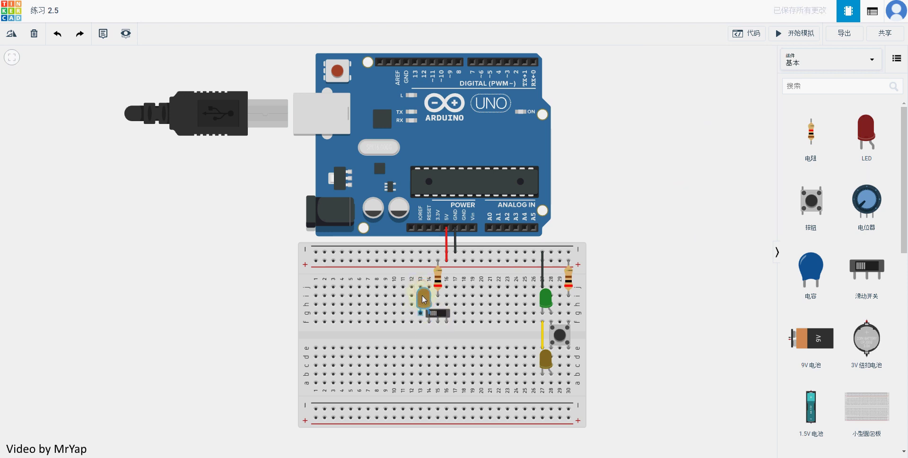
left_click(420, 287)
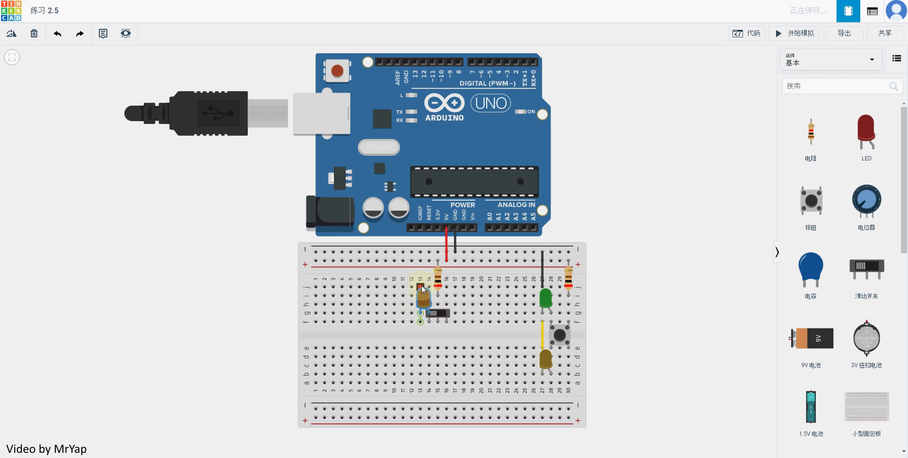
left_click(421, 252)
left_click(705, 77)
left_click(703, 90)
left_click(688, 181)
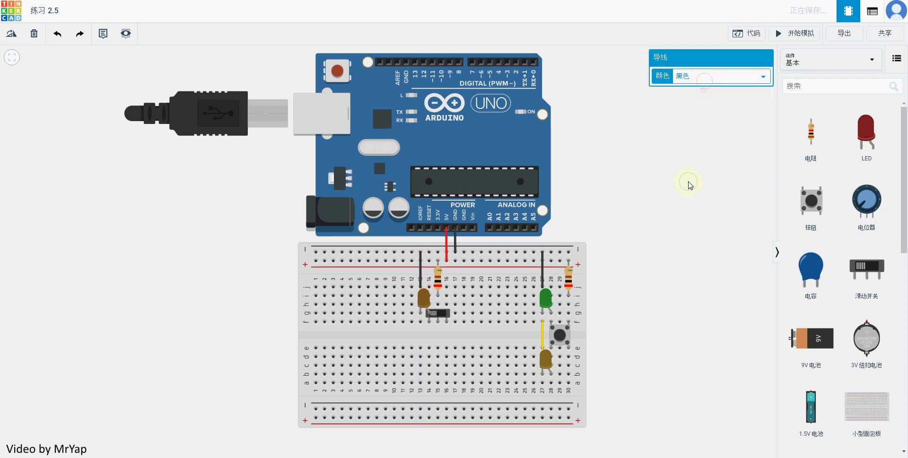
left_click(424, 295)
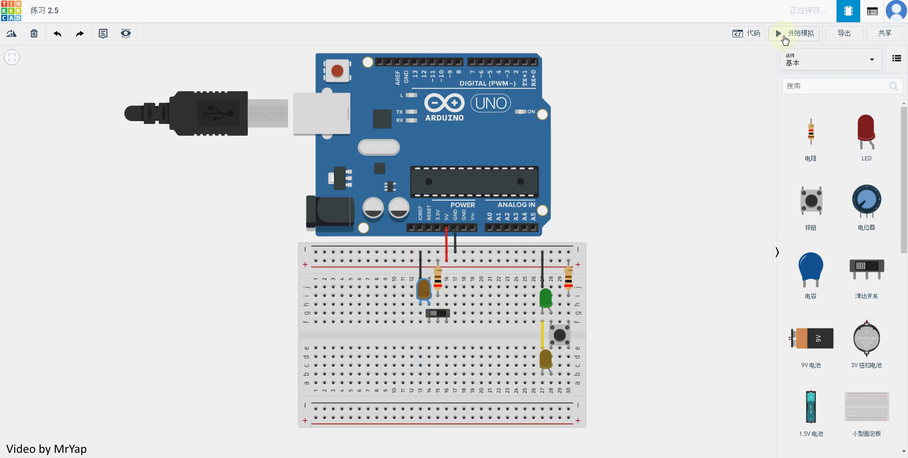
- Run the simulation, toggle the slide switch back and forth to test the orange LED, and stop the simulation
left_click(787, 37)
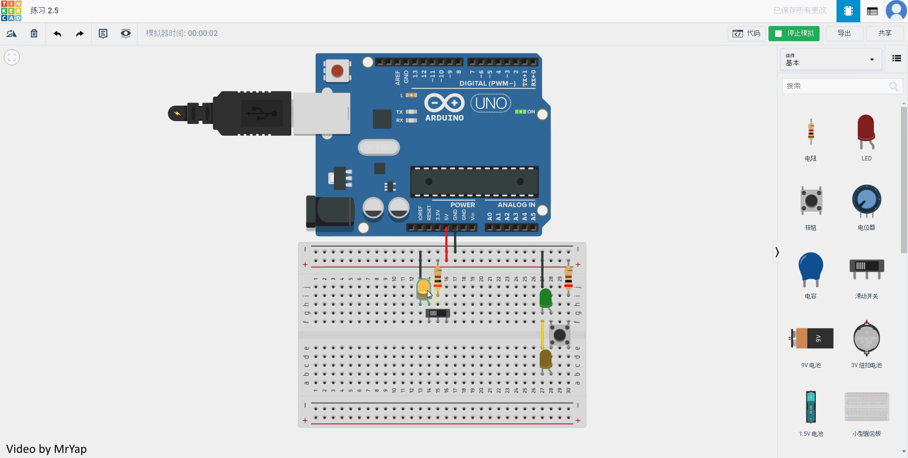
left_click(435, 314)
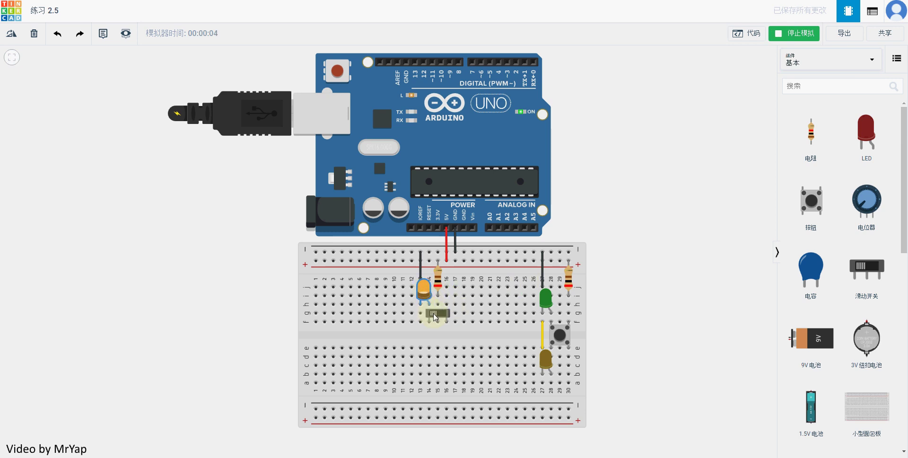
left_click(436, 314)
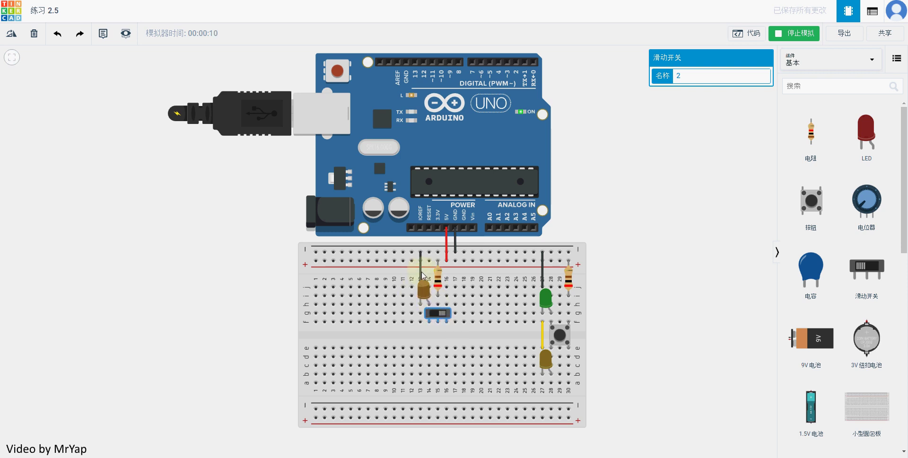
left_click(438, 316)
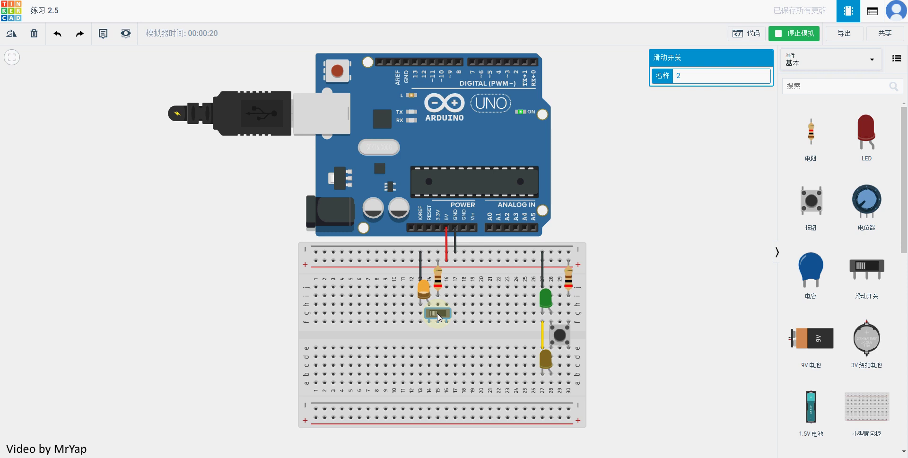
left_click(438, 316)
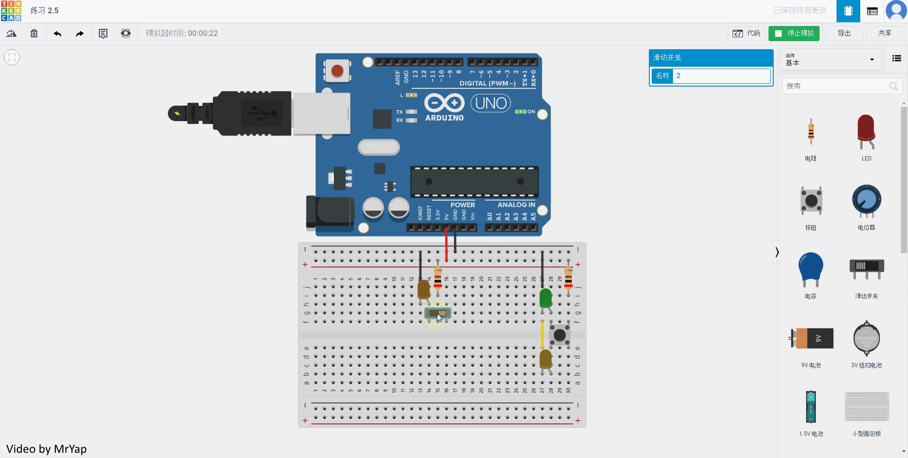
left_click(794, 33)
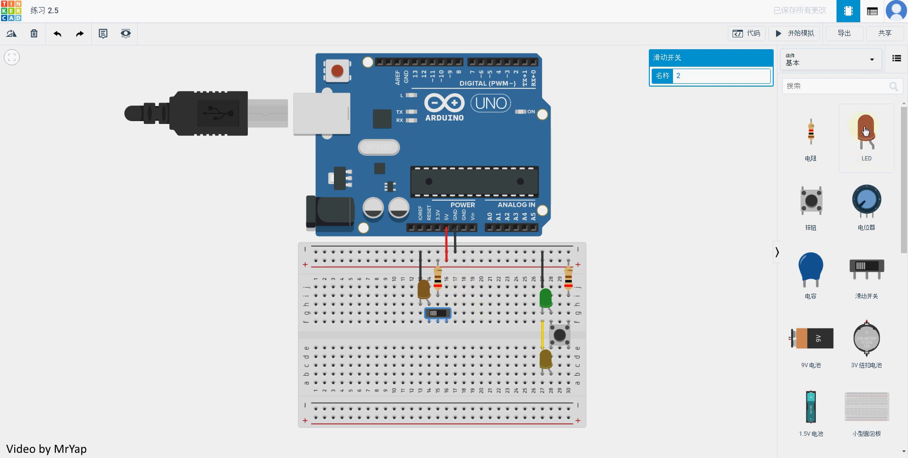
- Place a blue LED in columns 19 and 20 of the breadboard's upper half
left_click_drag(866, 132, 476, 309)
left_click(707, 94)
left_click(695, 133)
left_click(691, 241)
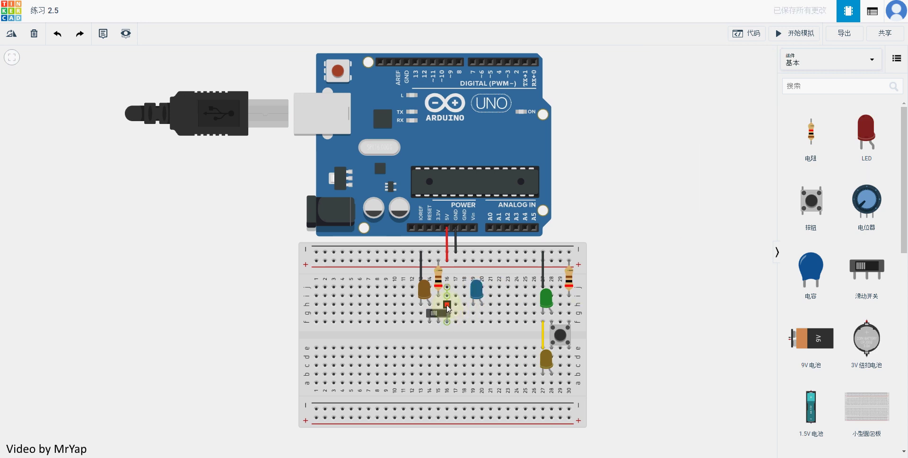
- Connect the slide switch's column 16 to the blue LED's column 20 with a blue wire, moving the LED up clear of it
left_click(447, 303)
left_click(482, 304)
left_click(478, 290)
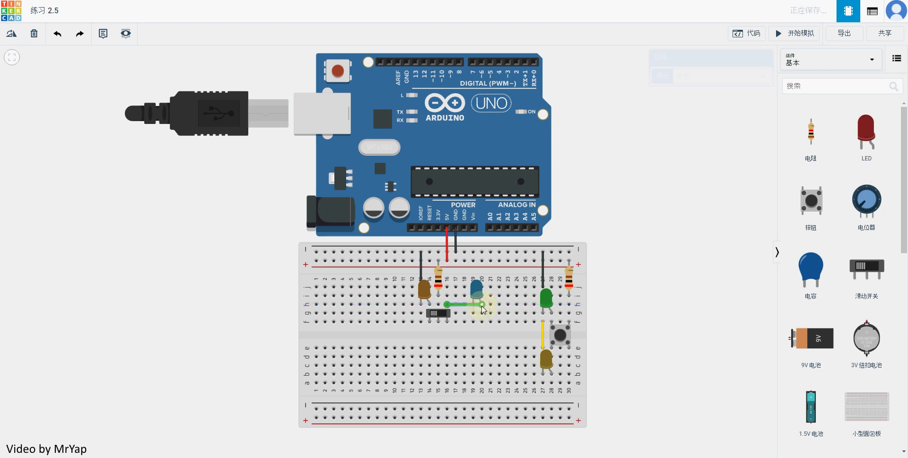
left_click_drag(479, 290, 477, 279)
left_click(470, 302)
left_click(690, 74)
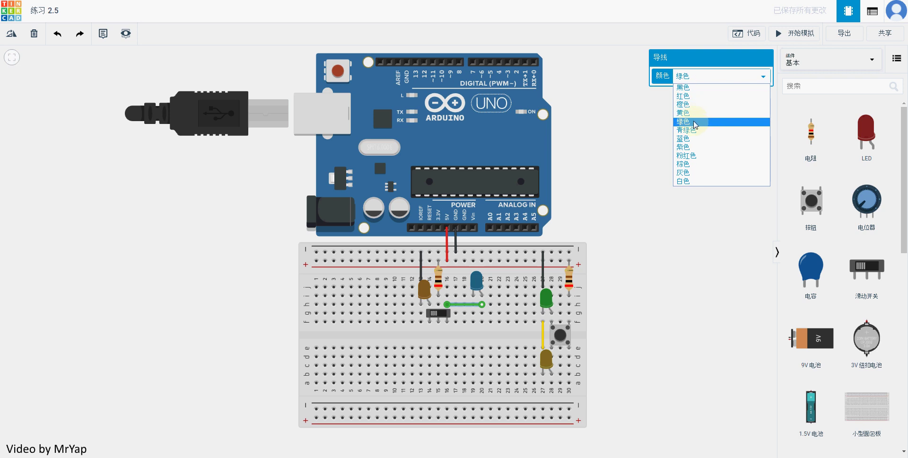
left_click(695, 130)
- Move the blue LED up one more row and connect column 19 to the negative rail with a black wire bent at column 18
left_click_drag(477, 282, 478, 271)
left_click(473, 296)
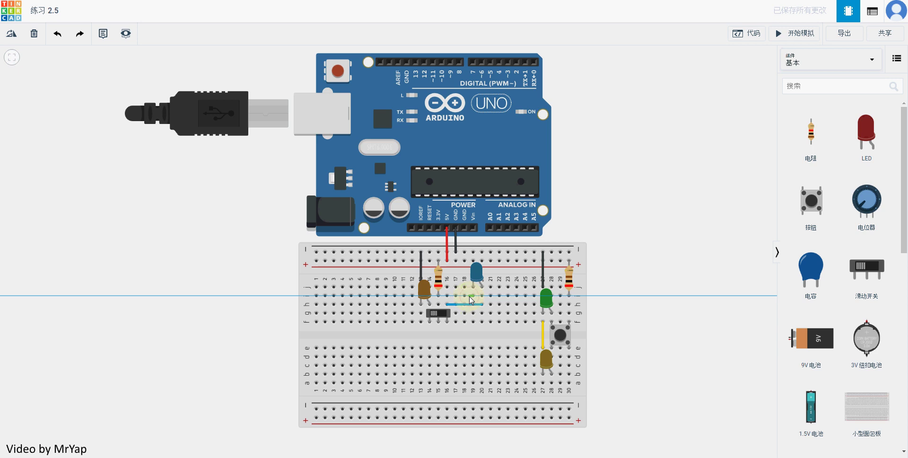
left_click(464, 253)
left_click_drag(470, 295, 464, 296)
left_click(693, 78)
left_click(683, 89)
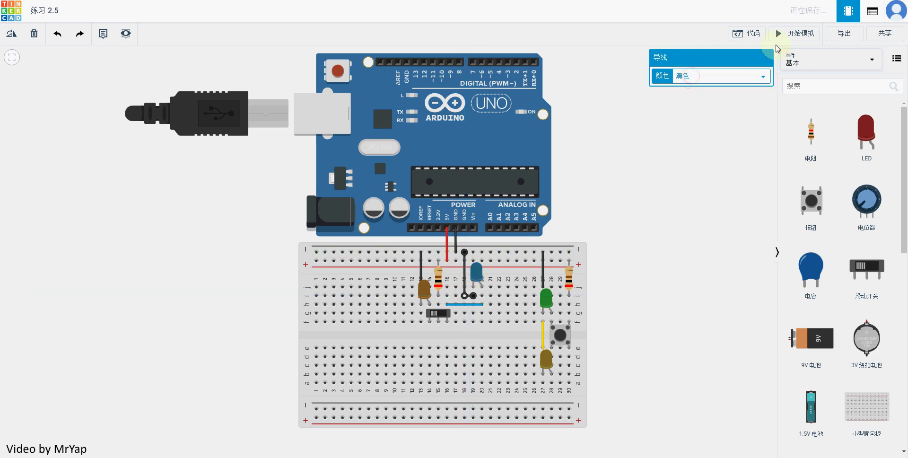
- Run the simulation and toggle the slide switch to test the orange and blue LEDs
left_click(792, 33)
left_click(693, 249)
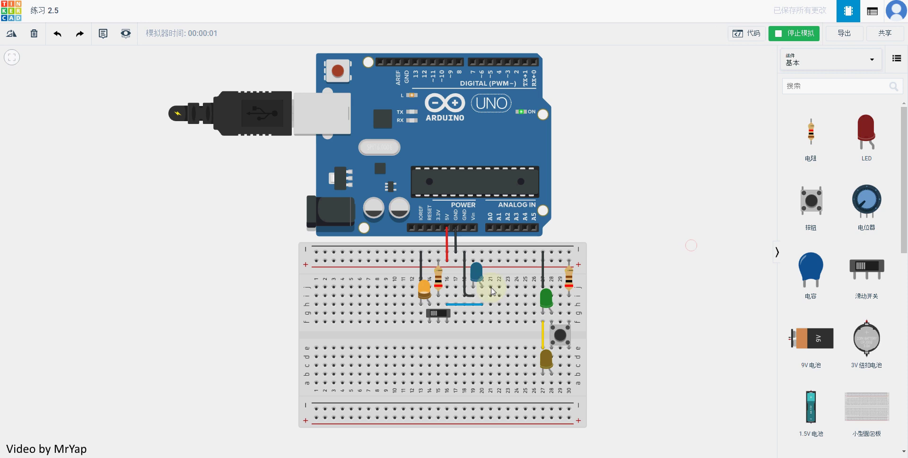
left_click(436, 314)
left_click(436, 314)
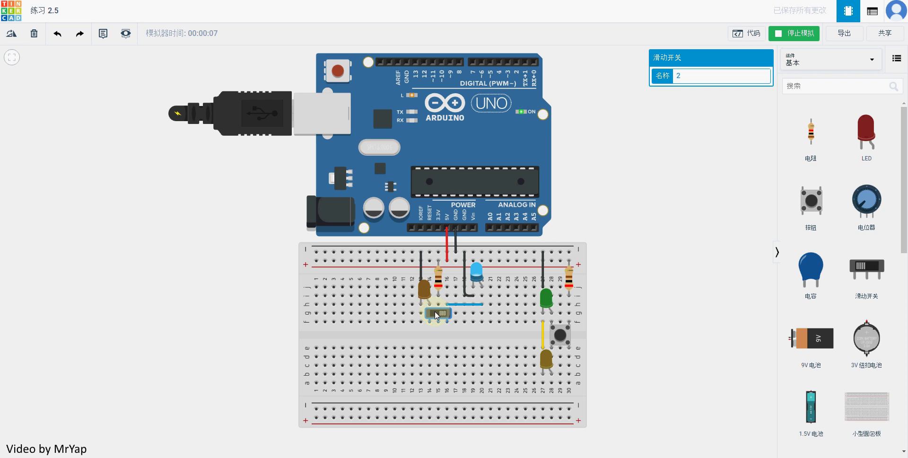
- Flip the slide switch in columns 14 to 16 once more, observe the orange and blue LEDs, and stop the simulation
left_click(435, 312)
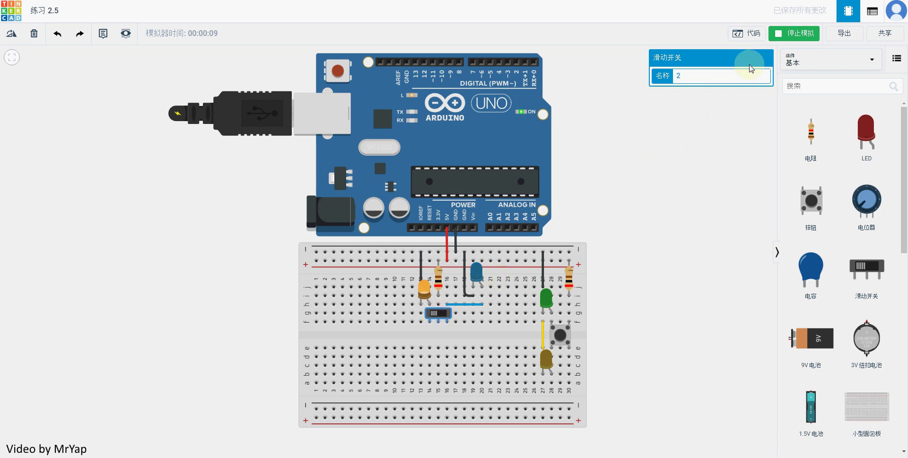
left_click(785, 34)
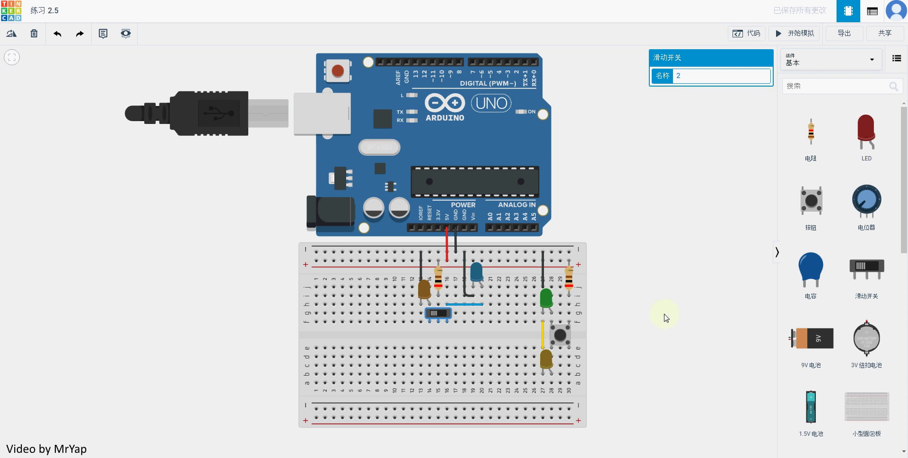
- Place a second slide switch in columns 6 to 8 of the upper half and a resistor copy across the centre gap in column 7
left_click_drag(861, 283, 374, 307)
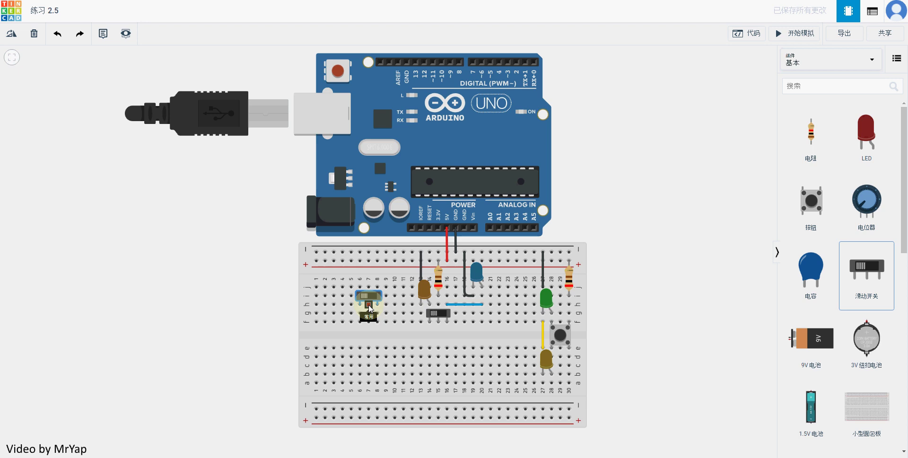
left_click(677, 275)
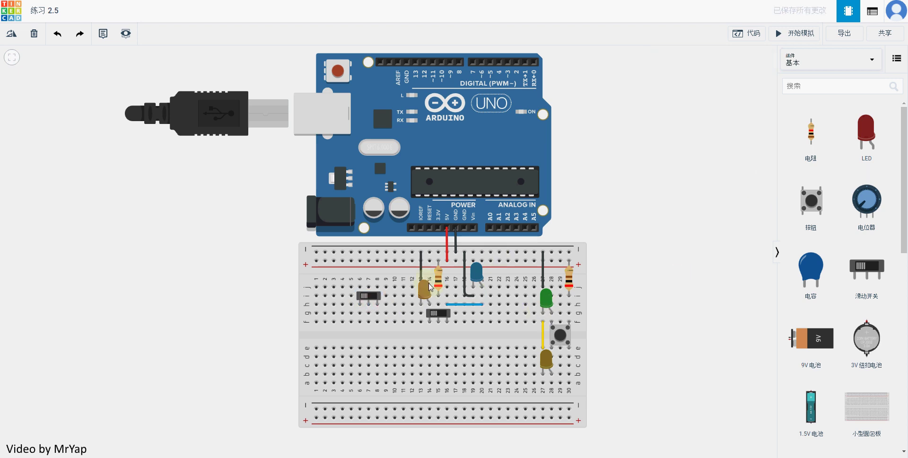
key("ctrl+c")
key("ctrl+v")
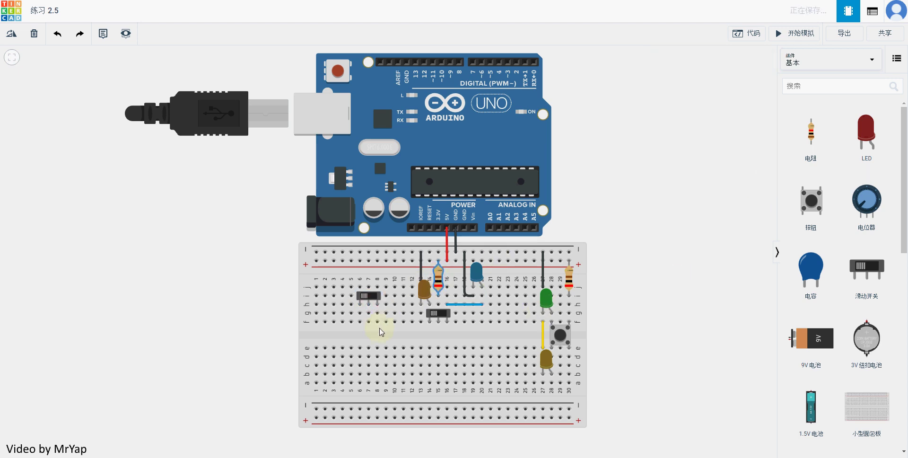
left_click(369, 337)
left_click(683, 264)
- Place a white LED in columns 6 and 7 of the breadboard's lower half, below the copied resistor
left_click_drag(865, 134, 363, 362)
left_click(741, 91)
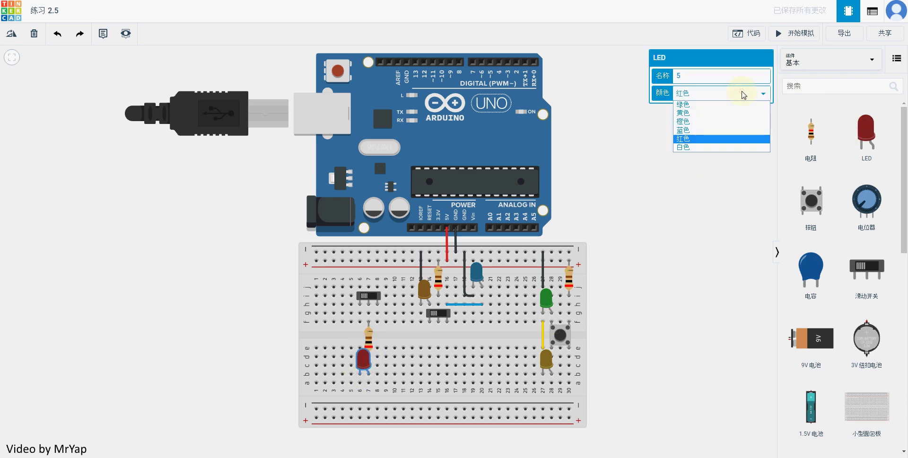
left_click(720, 146)
left_click(689, 268)
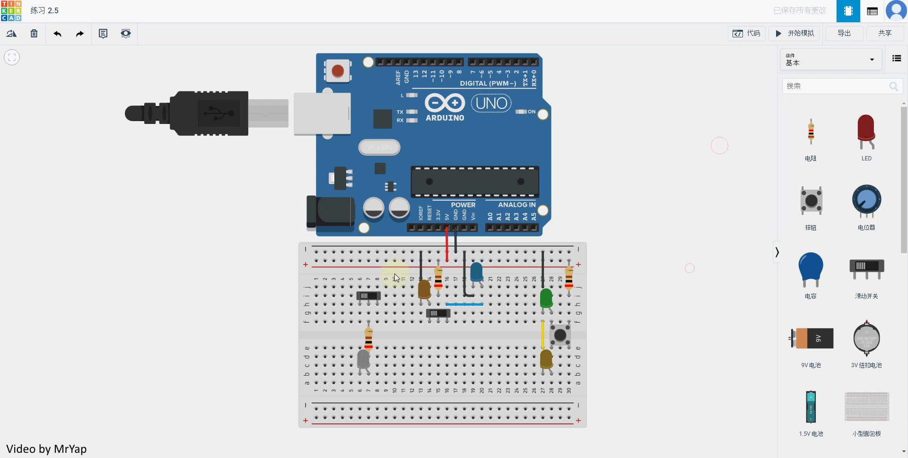
- Connect the new slide switch's column 8 to the positive rail with a white wire
left_click(376, 287)
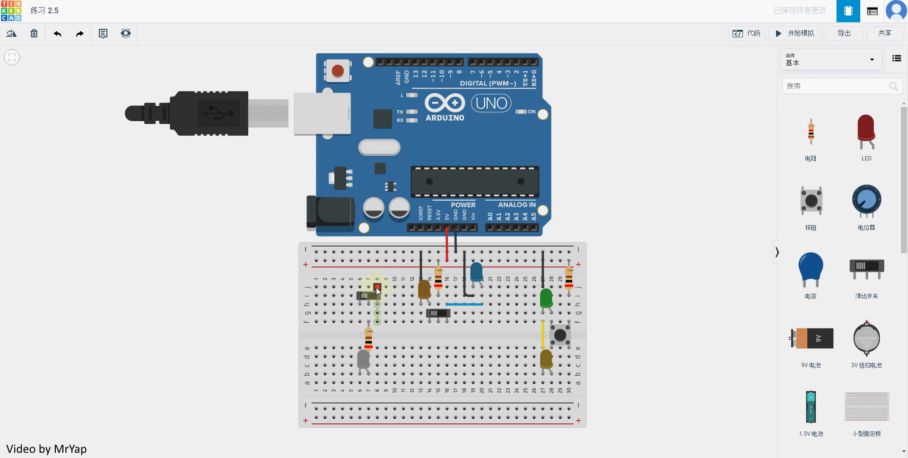
left_click(378, 261)
left_click(707, 77)
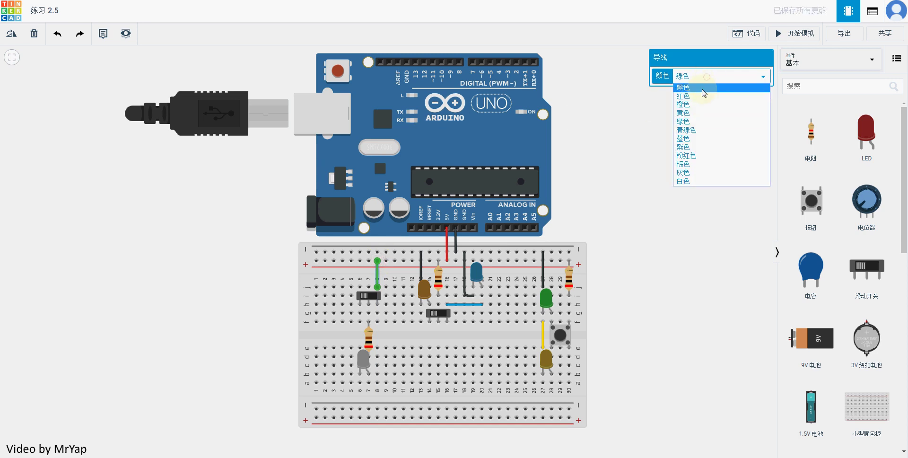
left_click(703, 180)
left_click(699, 188)
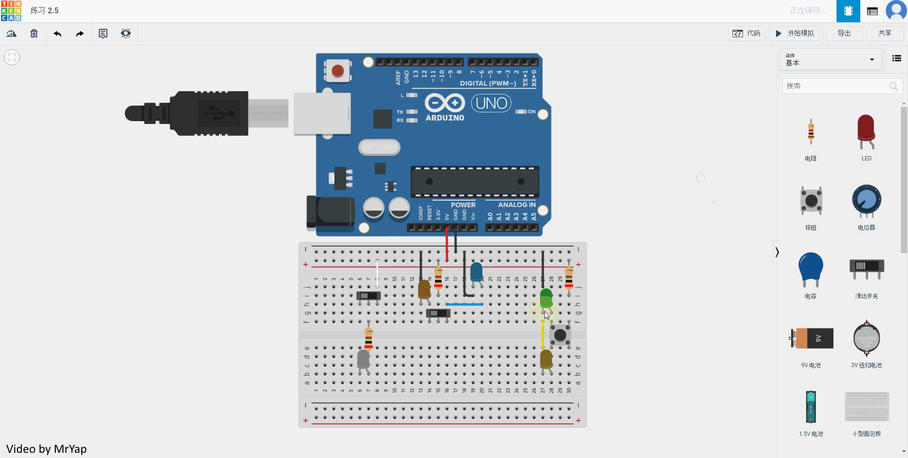
- Connect the white LED's column 6 to the upper negative rail with a black wire bent at column 5
left_click(360, 384)
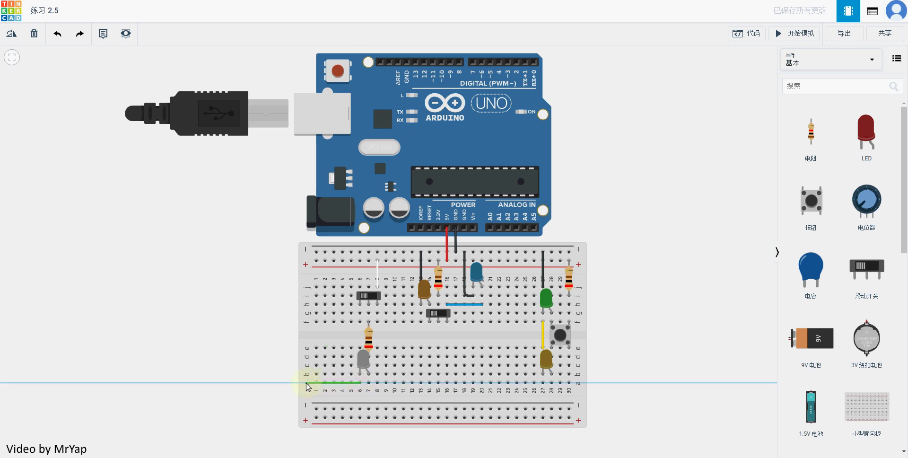
left_click(348, 385)
left_click(352, 252)
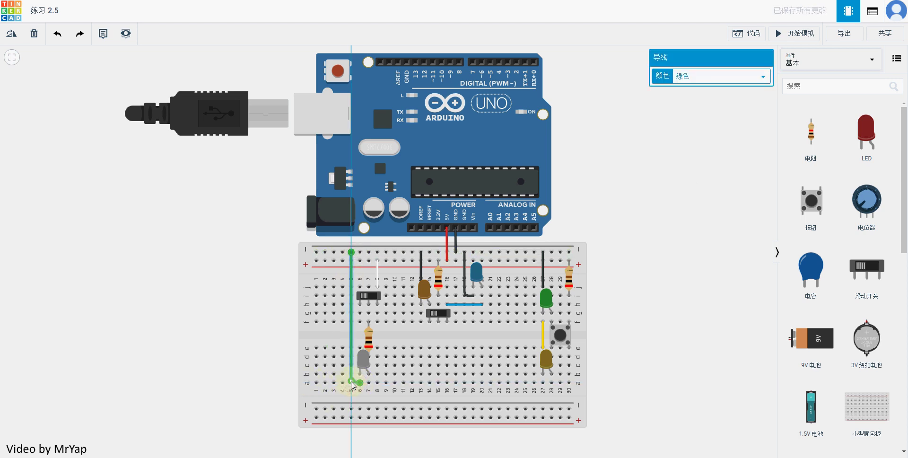
left_click(714, 75)
left_click(716, 73)
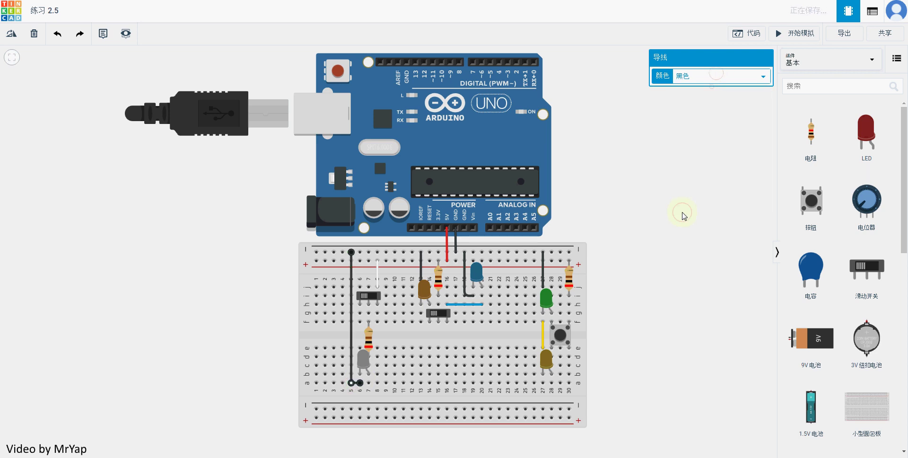
left_click(683, 215)
- Run the simulation, toggle the new slide switch to test the white LED, and stop the simulation
left_click(793, 33)
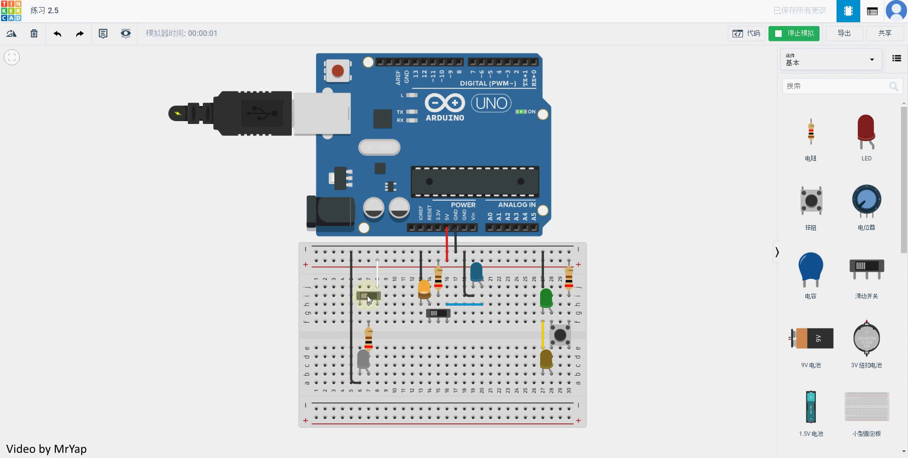
left_click(368, 297)
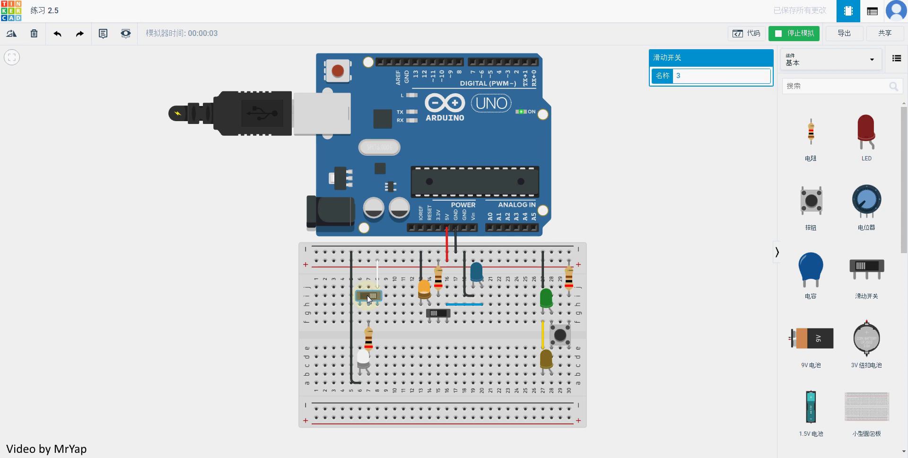
left_click(790, 34)
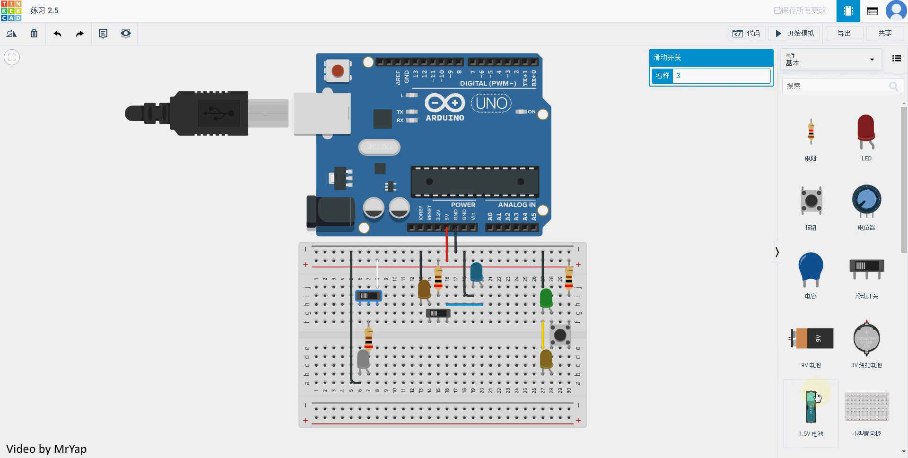
- Add a 1.5V AA battery pack beside the breadboard and set its count to 3 batteries
left_click_drag(812, 412, 202, 232)
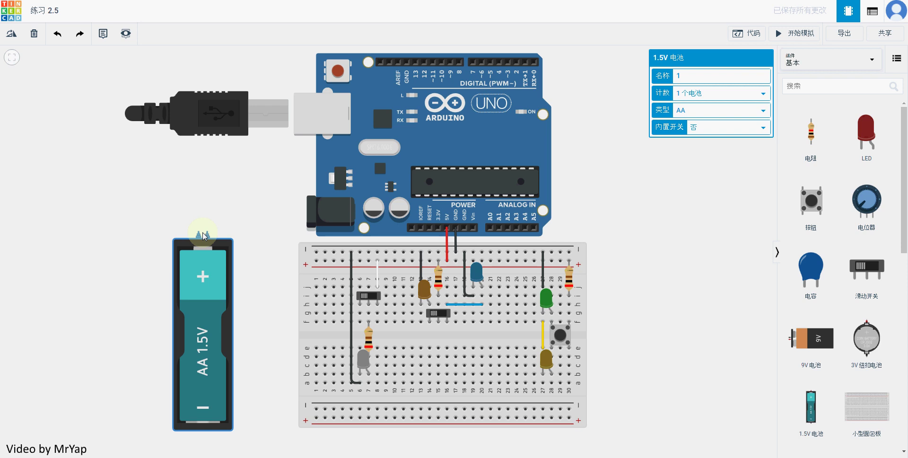
left_click(704, 98)
left_click(700, 122)
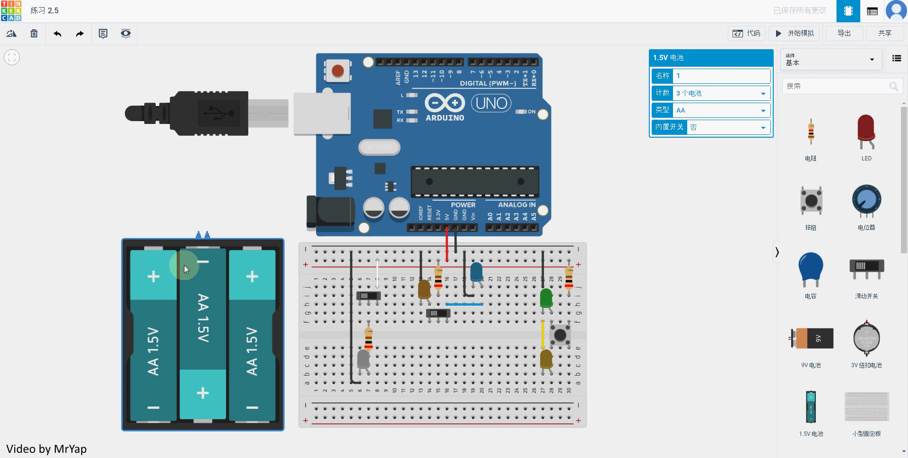
- Rotate the battery pack 90 degrees so its terminals face the breadboard, and position it alongside
left_click(12, 34)
left_click(13, 34)
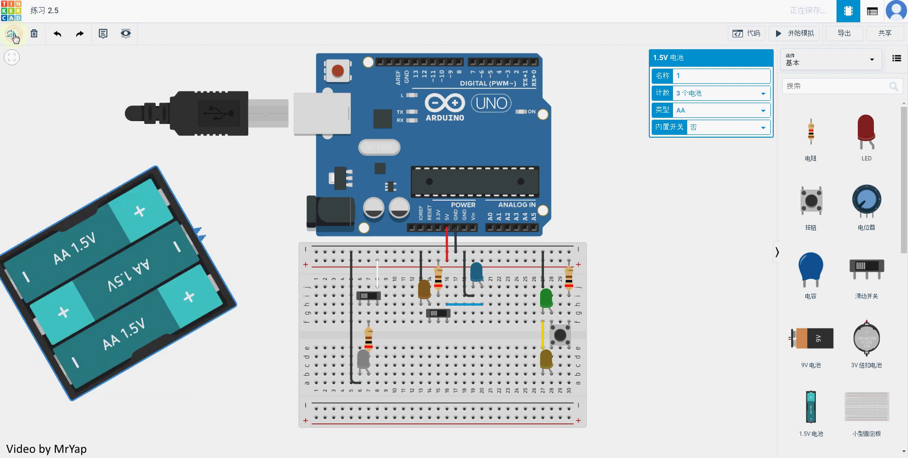
left_click_drag(102, 260, 164, 333)
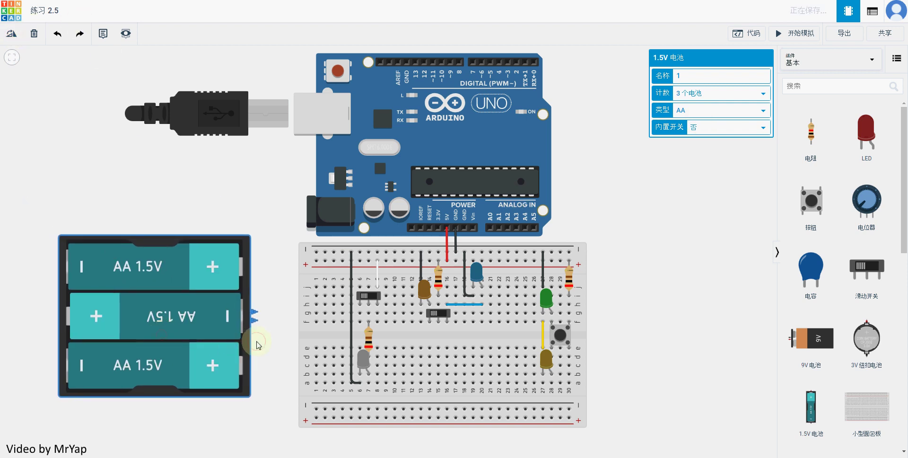
left_click(257, 319)
mouse_move(258, 323)
left_mouse_down()
mouse_move(229, 299)
mouse_move(267, 323)
left_mouse_up()
- Connect the battery pack's positive terminal to the new slide switch's column 6 with a bent red wire
left_click(265, 321)
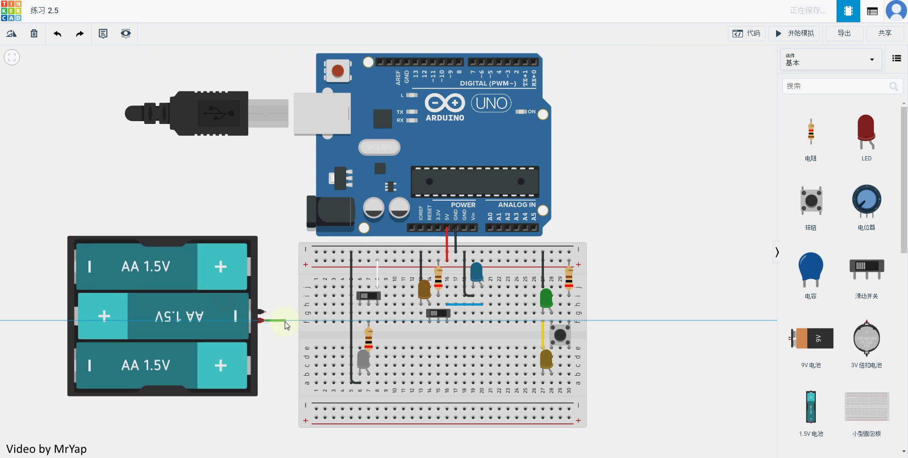
left_click(285, 285)
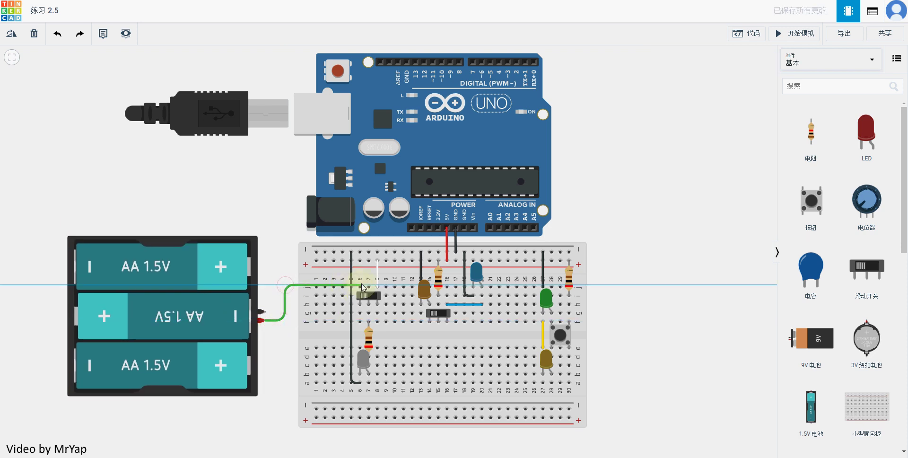
left_click(361, 286)
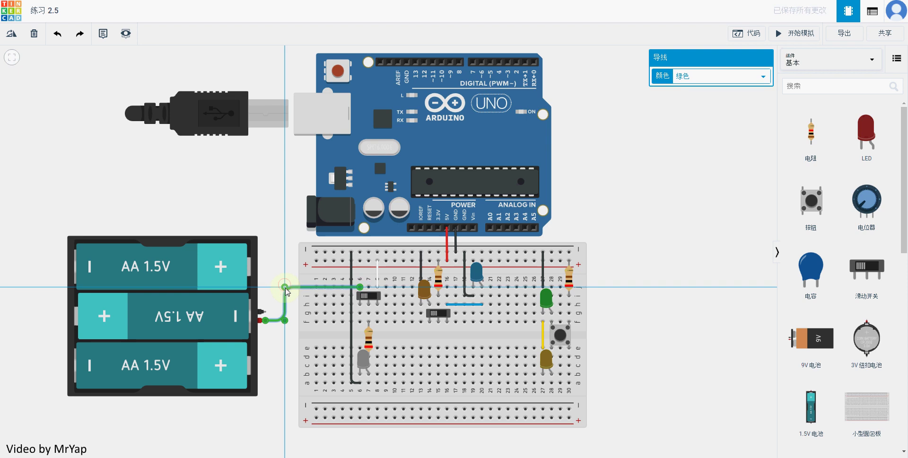
left_click(697, 76)
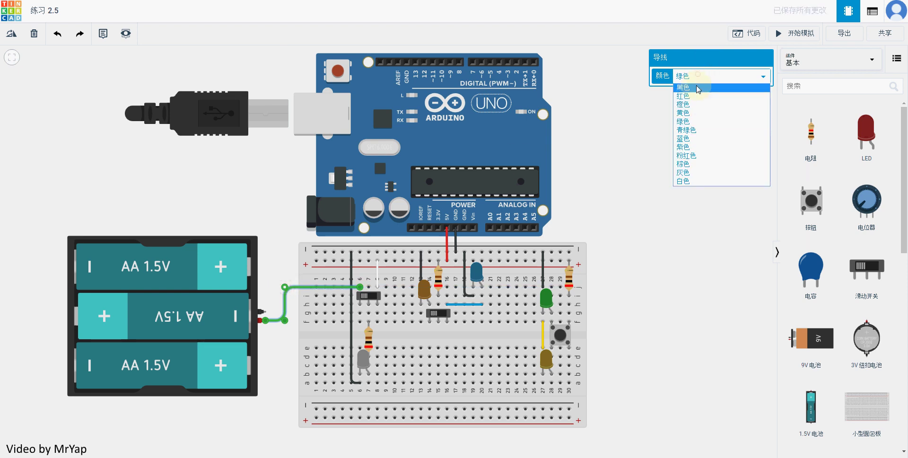
left_click(682, 96)
- Connect the battery pack's negative terminal to the white LED's column 6 in the lower half with a bent black wire
left_click(261, 312)
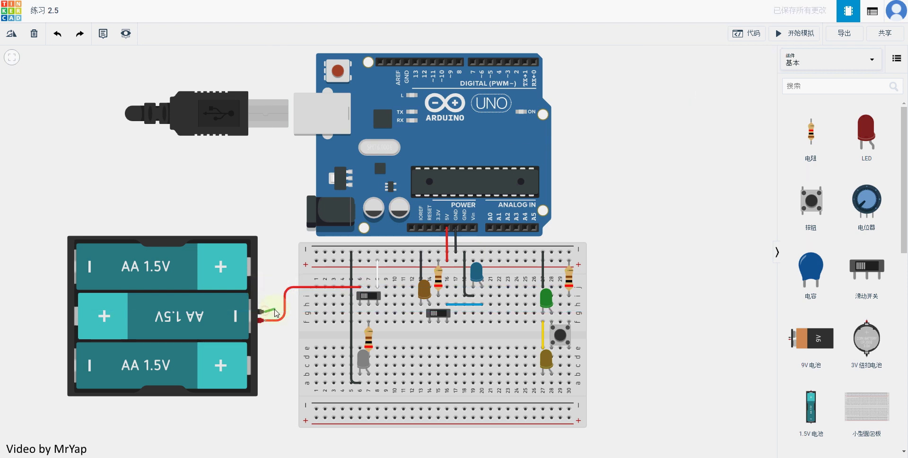
left_click(276, 312)
left_click(276, 382)
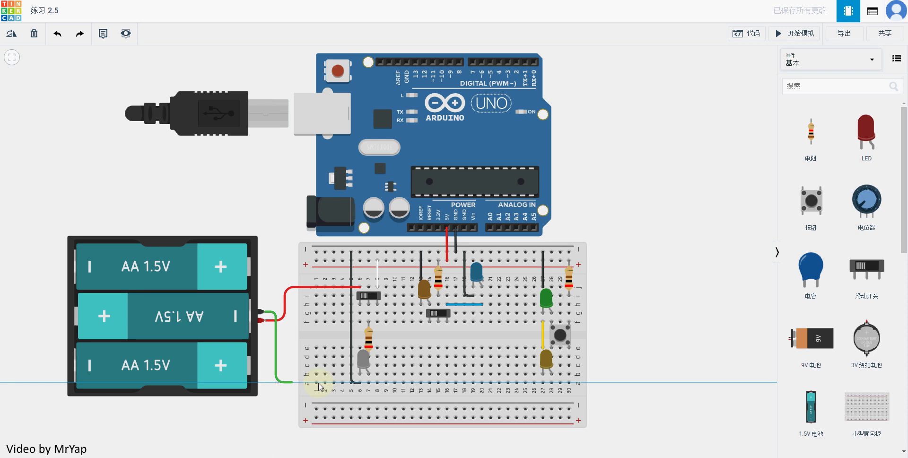
left_click(360, 383)
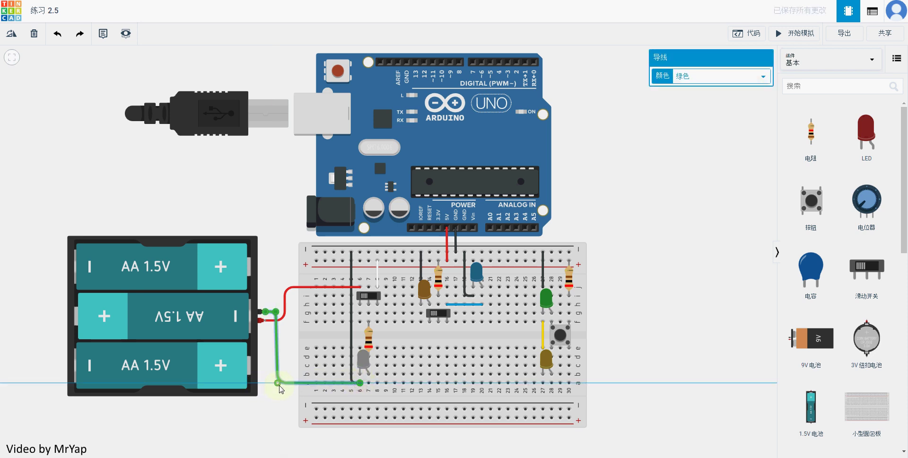
left_click(719, 76)
left_click(711, 87)
left_click(710, 133)
- Run the simulation, toggle the slide switch in columns 6 to 8 repeatedly to compare the white LED on both supplies, and stop it
left_click(780, 39)
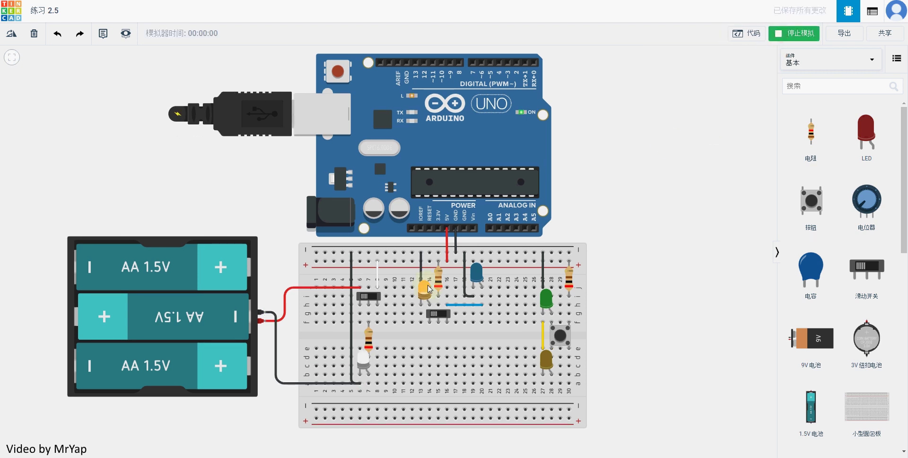
left_click(369, 299)
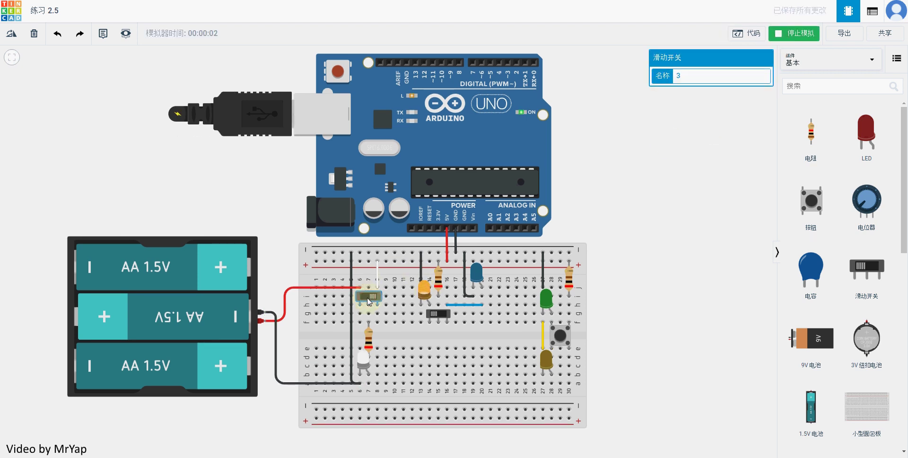
left_click(369, 301)
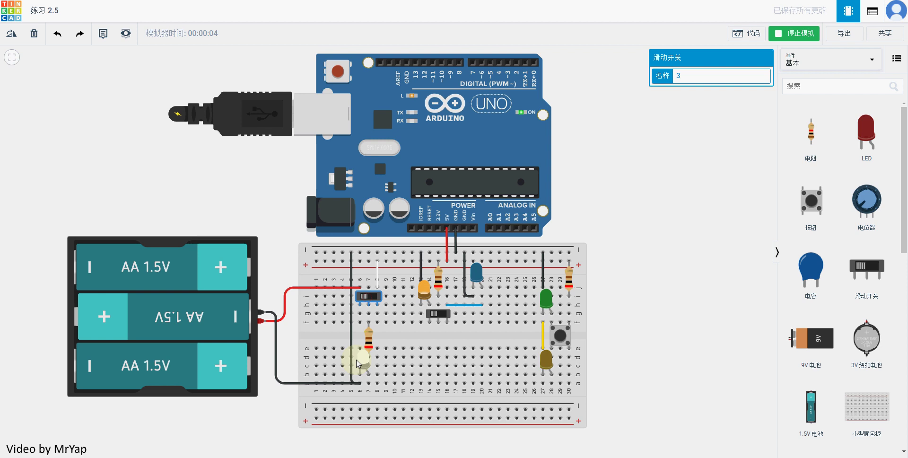
left_click(373, 304)
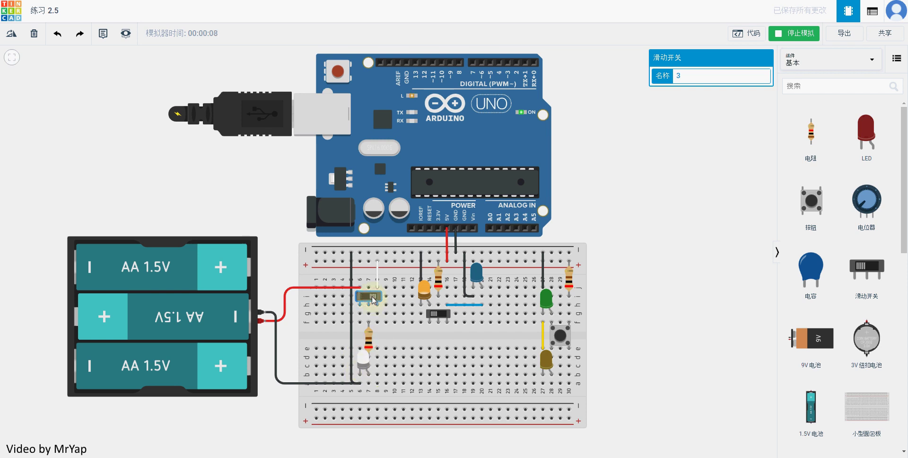
left_click(373, 300)
left_click(373, 300)
left_click(372, 300)
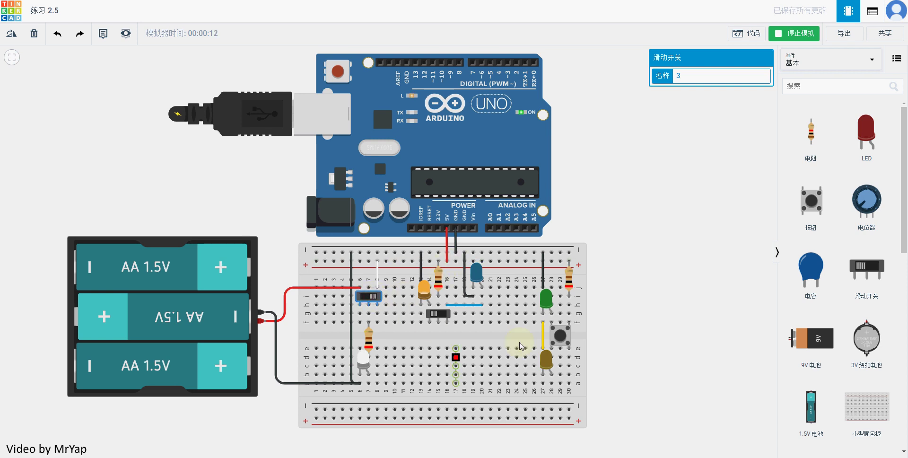
left_click(724, 237)
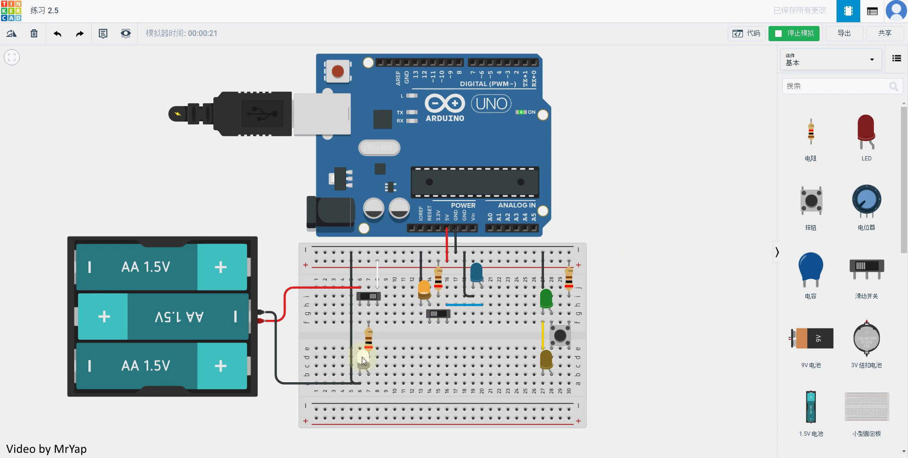
left_click(798, 35)
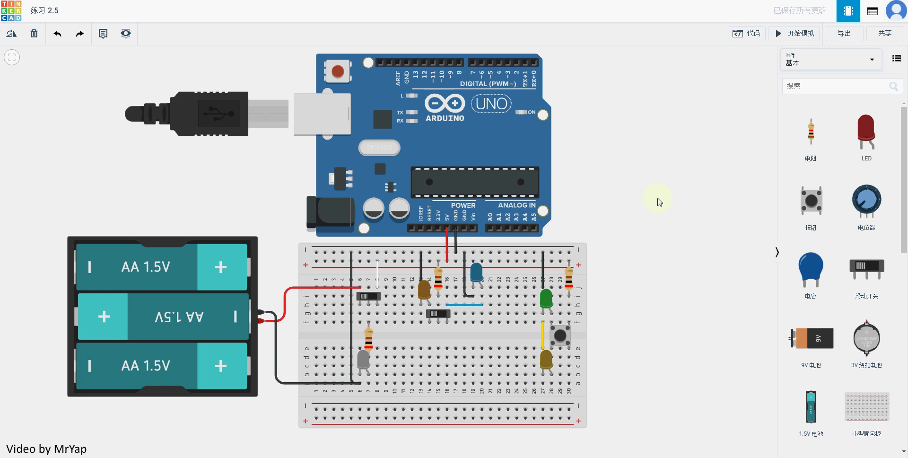
- Rerun the simulation, inspect the battery pack, switch the white LED between battery and Arduino power, and stop the simulation
left_click(369, 301)
left_click(793, 33)
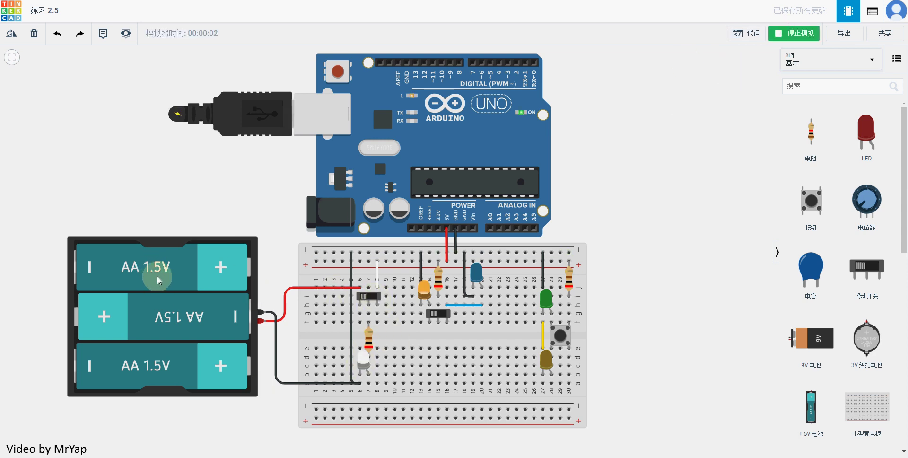
left_click(364, 298)
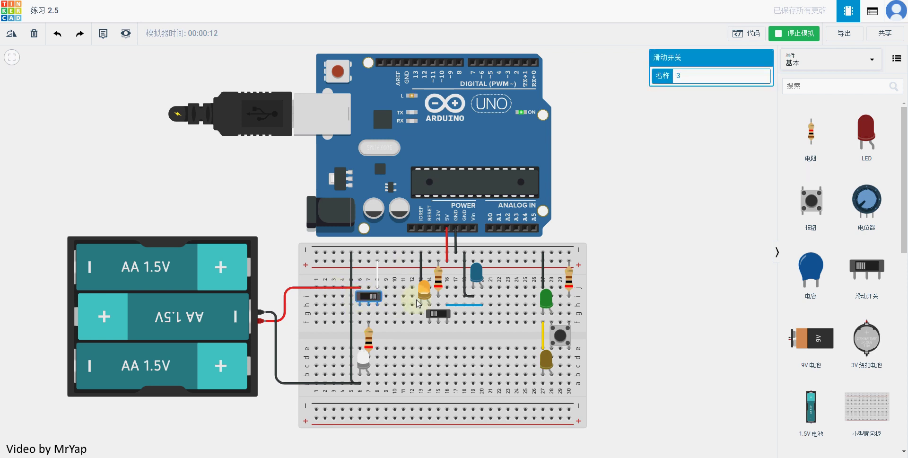
left_click(183, 276)
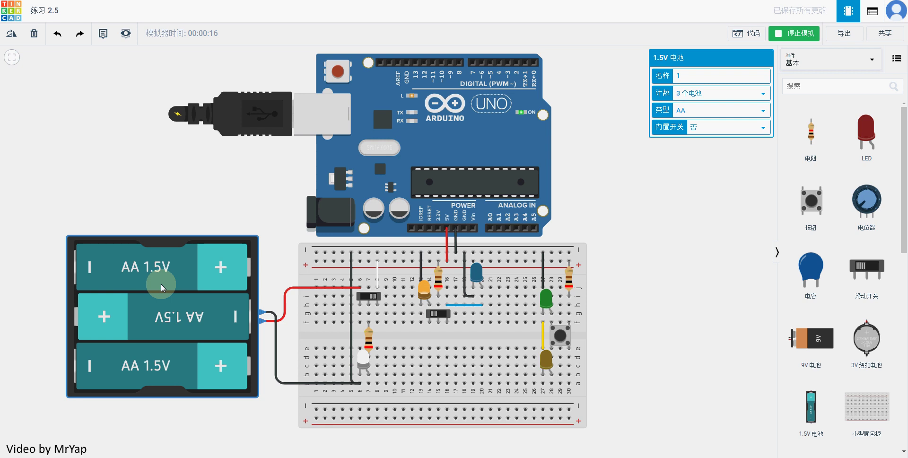
left_click(369, 297)
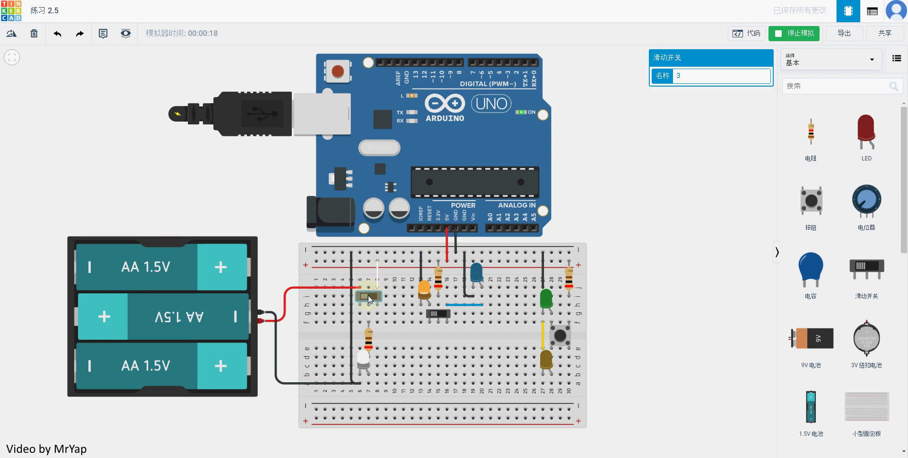
left_click(789, 33)
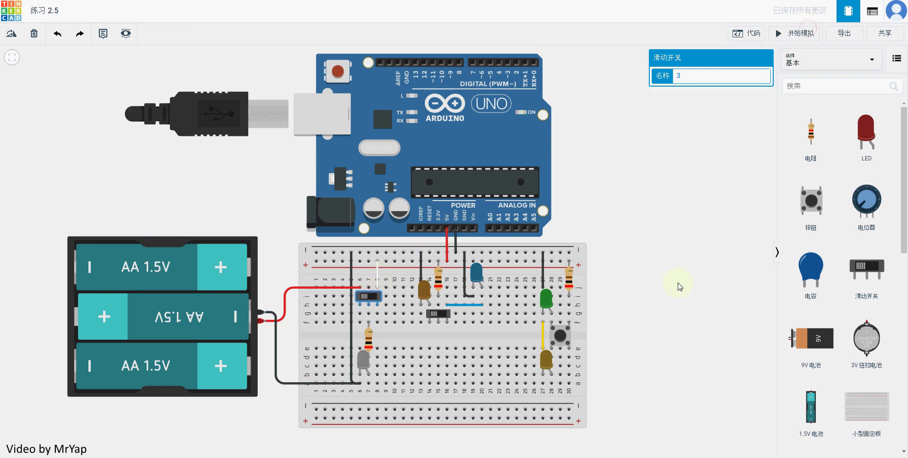